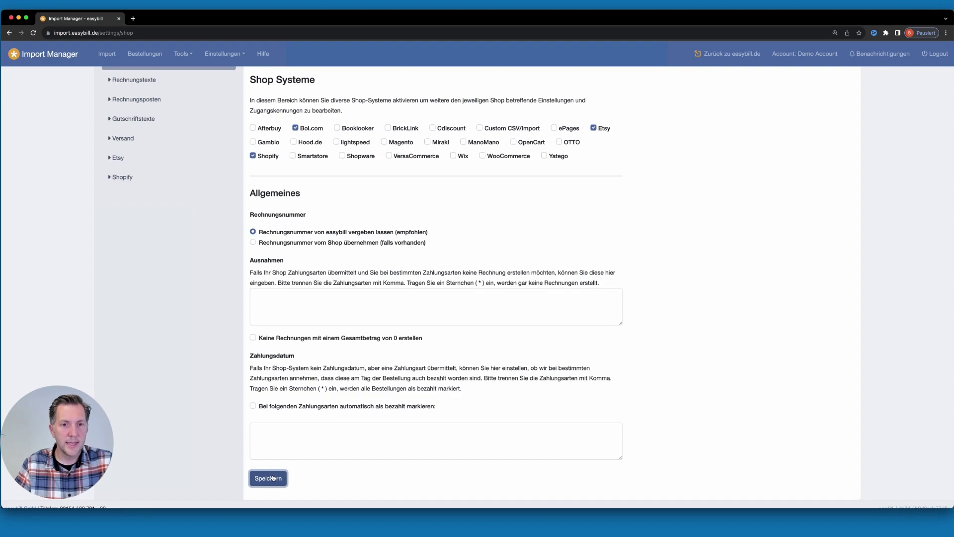
Step: Save the shop systems with Bol.com enabled and open the Bol.com API settings
left_click(272, 478)
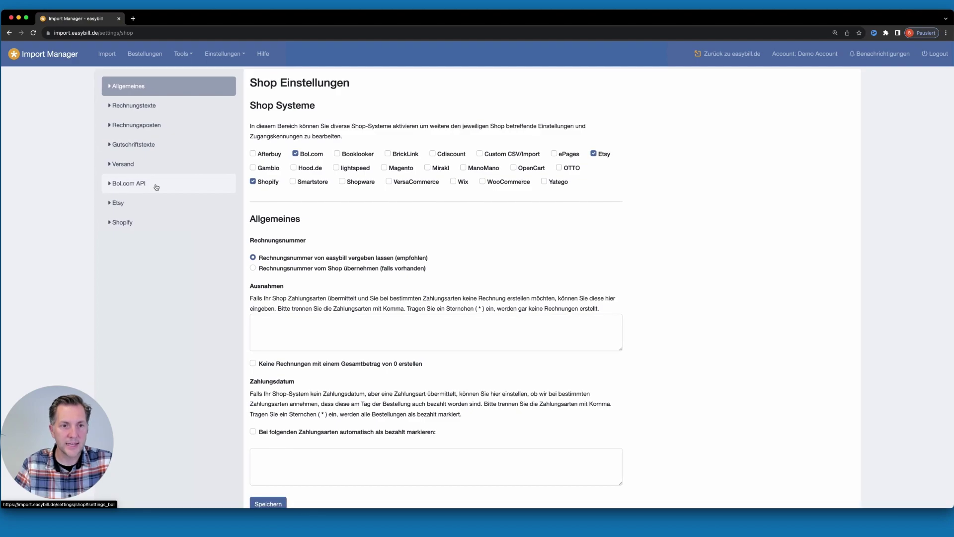
left_click(157, 187)
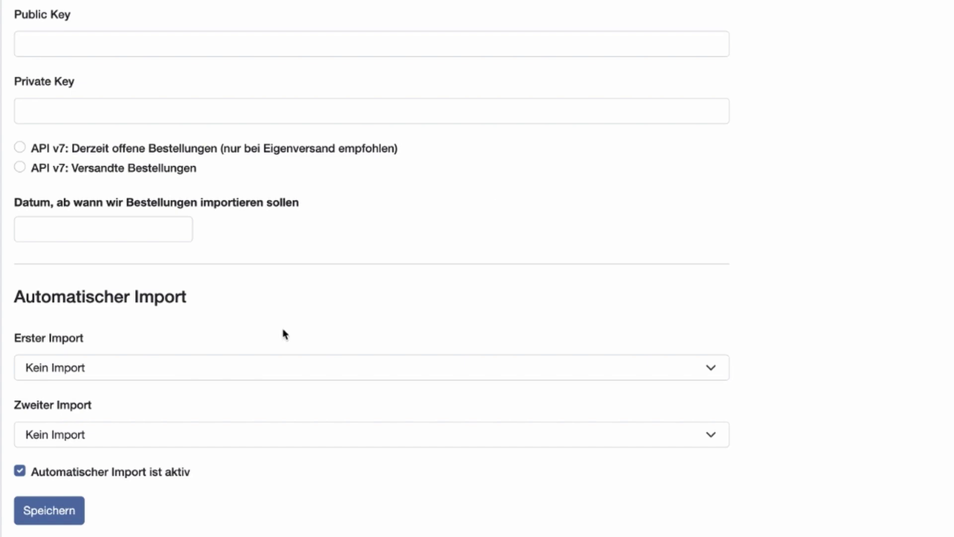
Step: Schedule the first automatic Bol.com import after 8.00 Uhr and the second after 15.00 Uhr, and save the settings
left_click(180, 372)
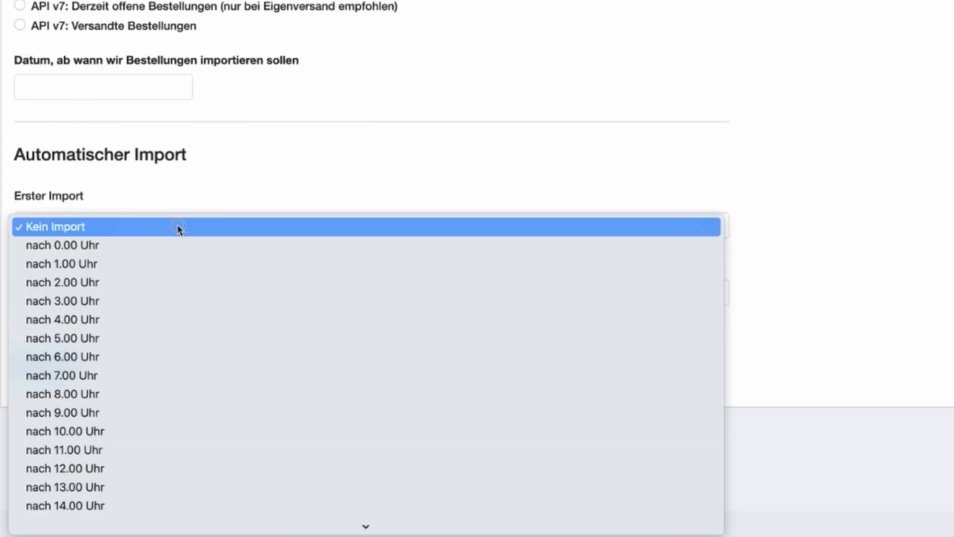
left_click(151, 395)
left_click(145, 291)
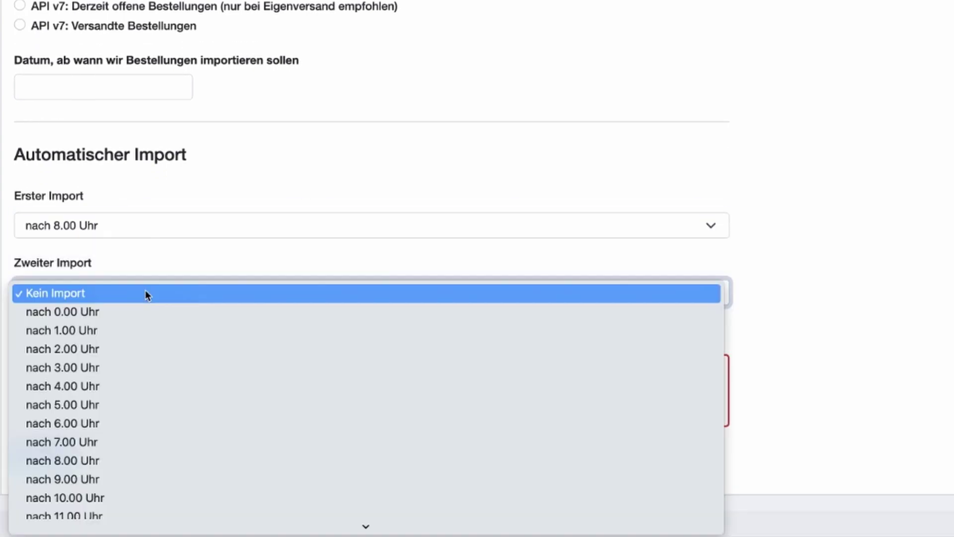
scroll(163, 463, "down", 5)
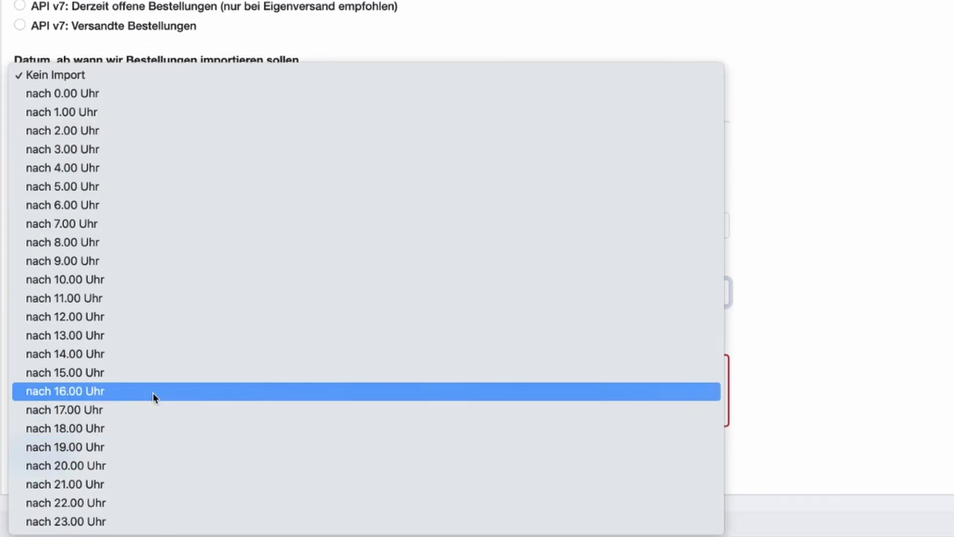
left_click(153, 374)
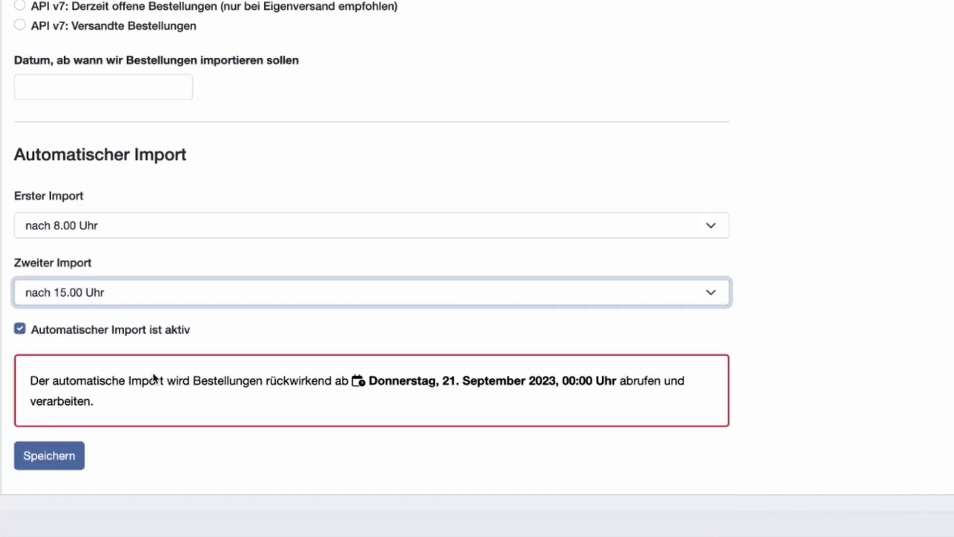
left_click(51, 468)
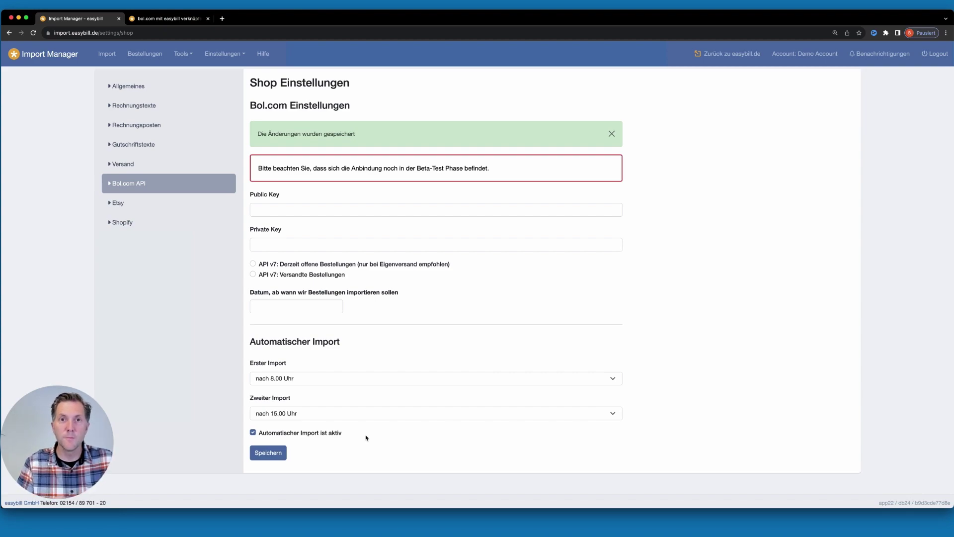
Step: Open the shop's Rechnungstexte settings and examine the available placeholders and Liquid examples, including the customer-language condition
left_click(597, 378)
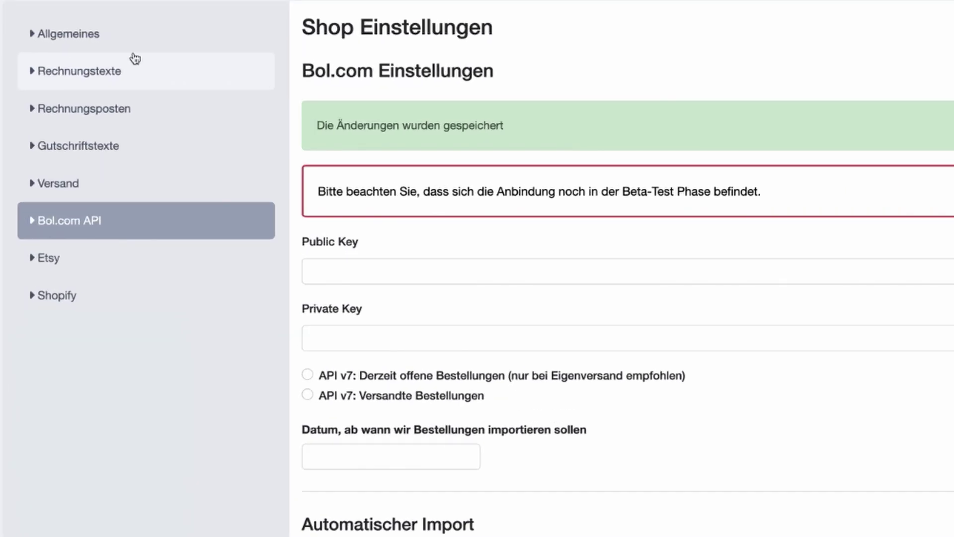
left_click(151, 78)
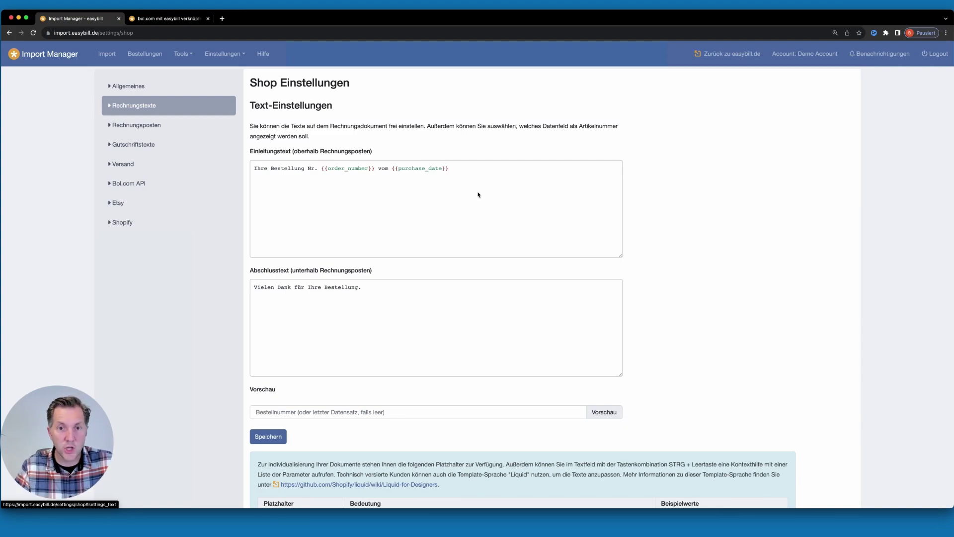
scroll(478, 194, "down", 5)
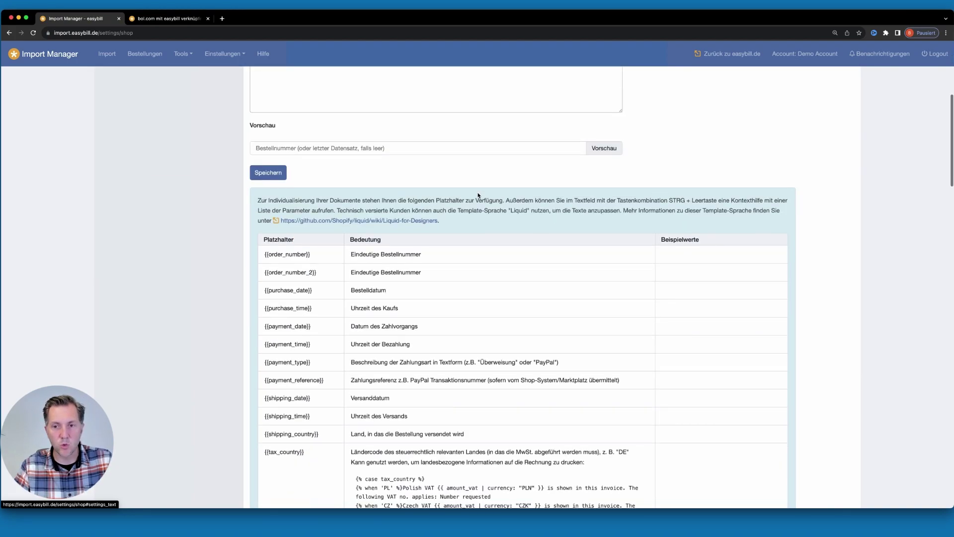
scroll(478, 194, "down", 2)
scroll(400, 161, "down", 15)
scroll(398, 158, "down", 13)
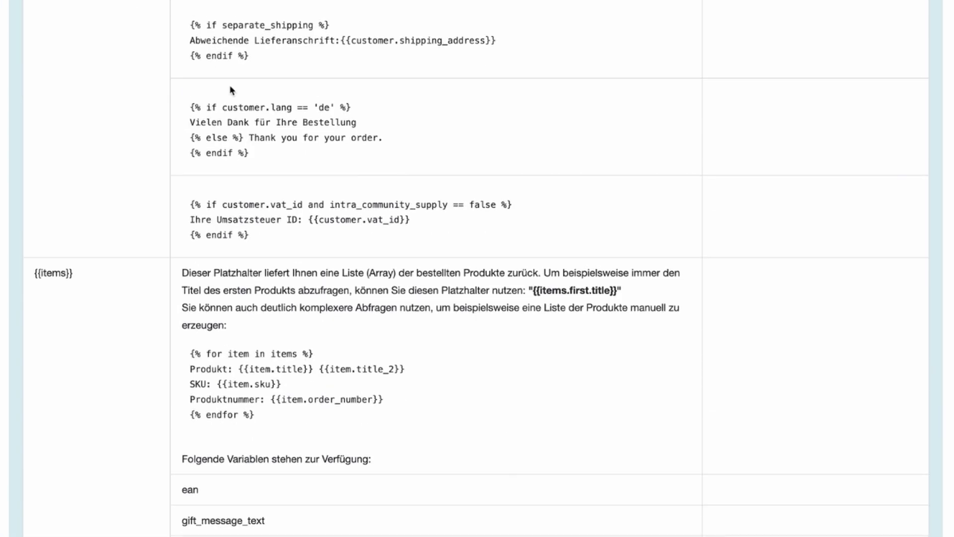
left_click_drag(188, 106, 282, 158)
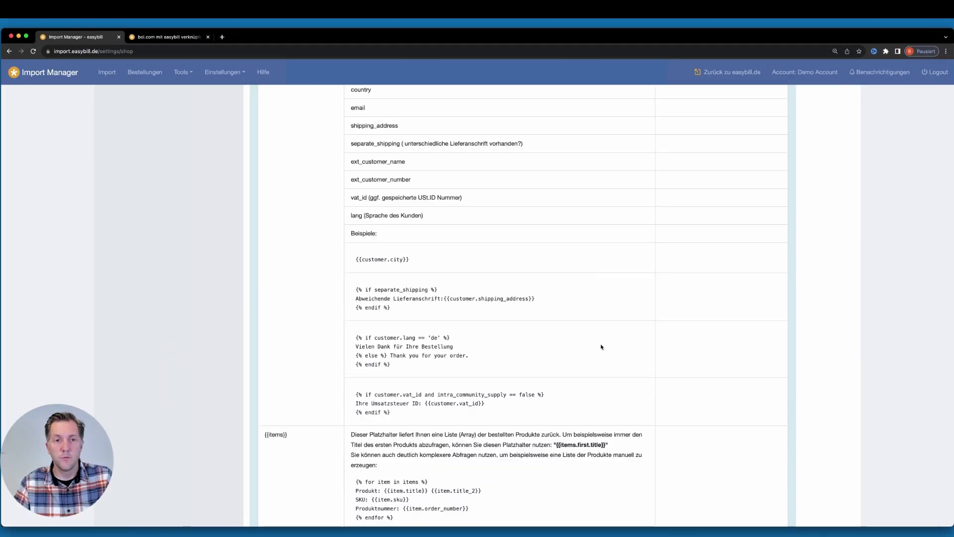
scroll(601, 346, "up", 4)
scroll(601, 347, "up", 15)
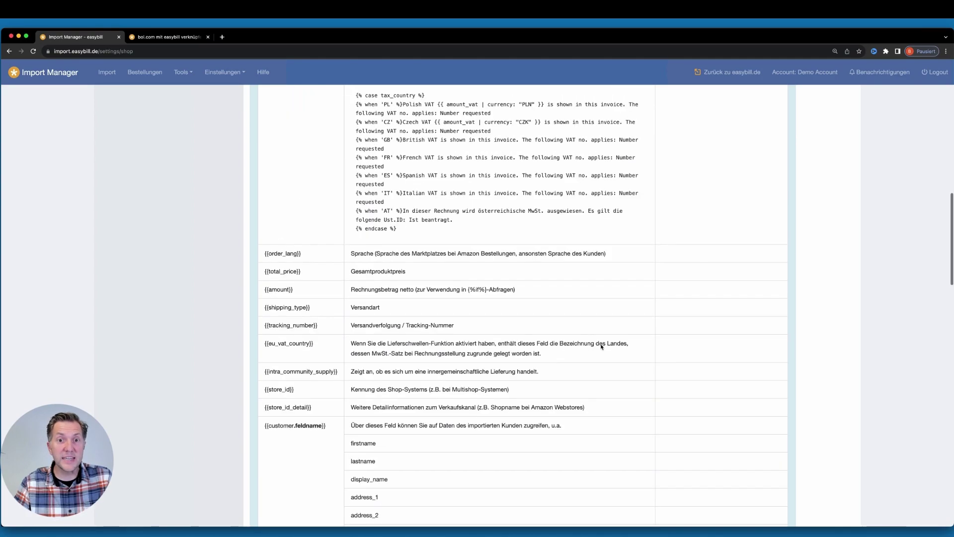
scroll(601, 345, "down", 1)
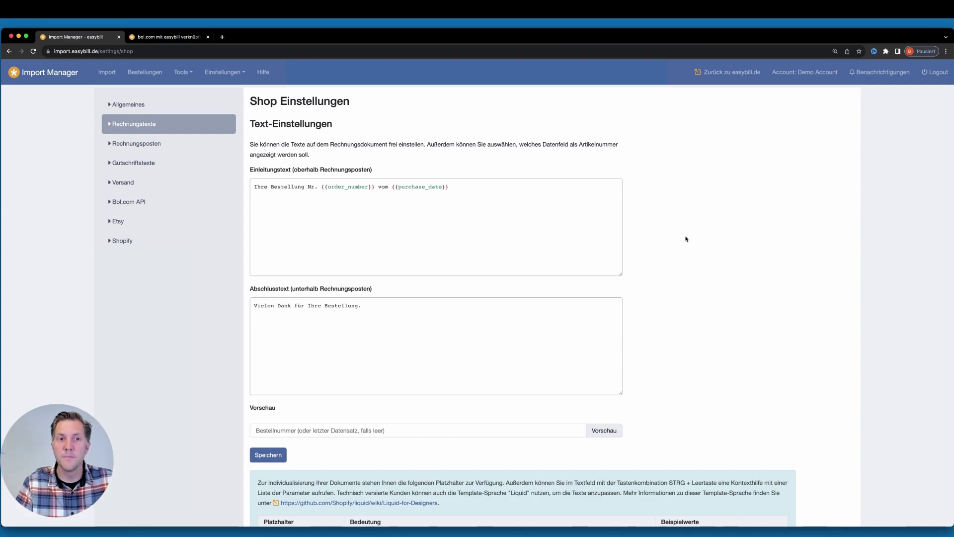
Step: Open the Steuerliches section of the general settings to review the VAT rates used for invoices
left_click(238, 74)
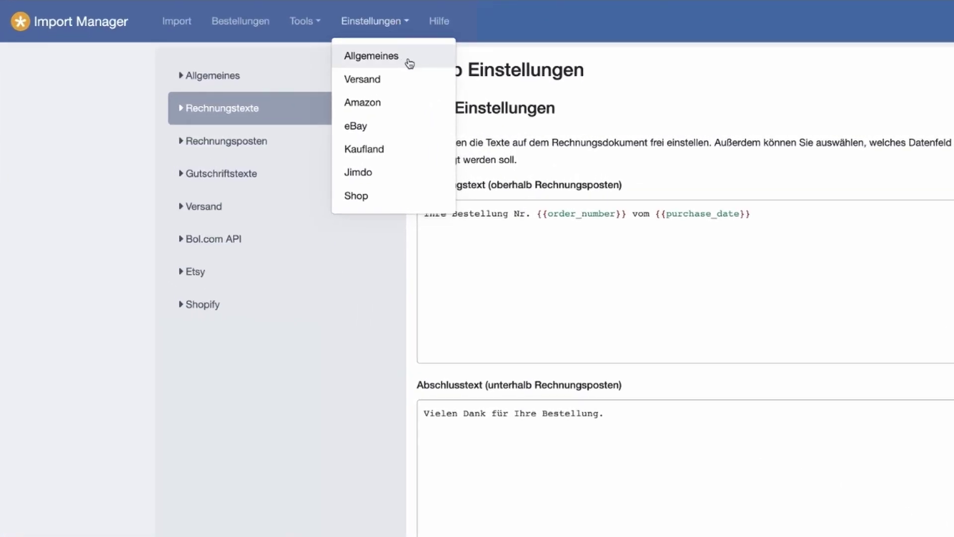
left_click(417, 62)
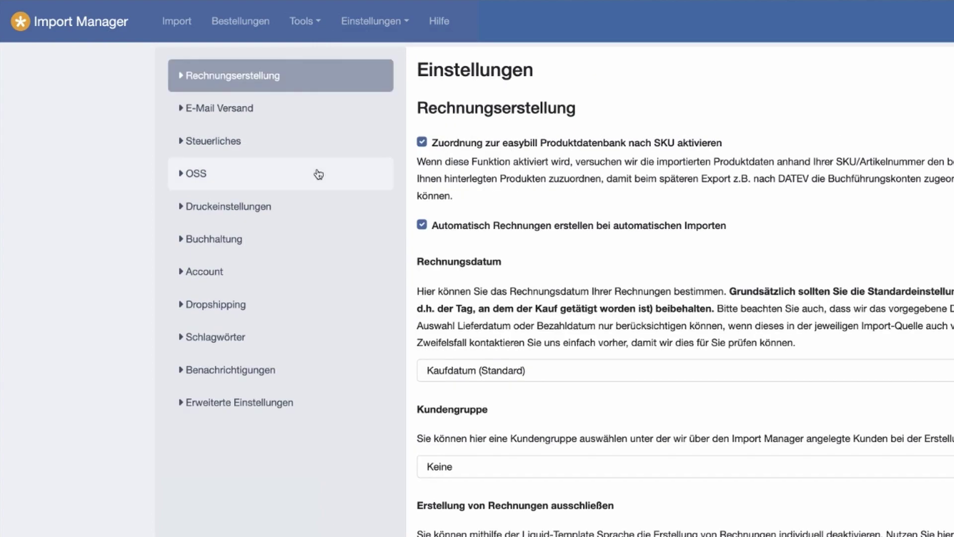
left_click(308, 148)
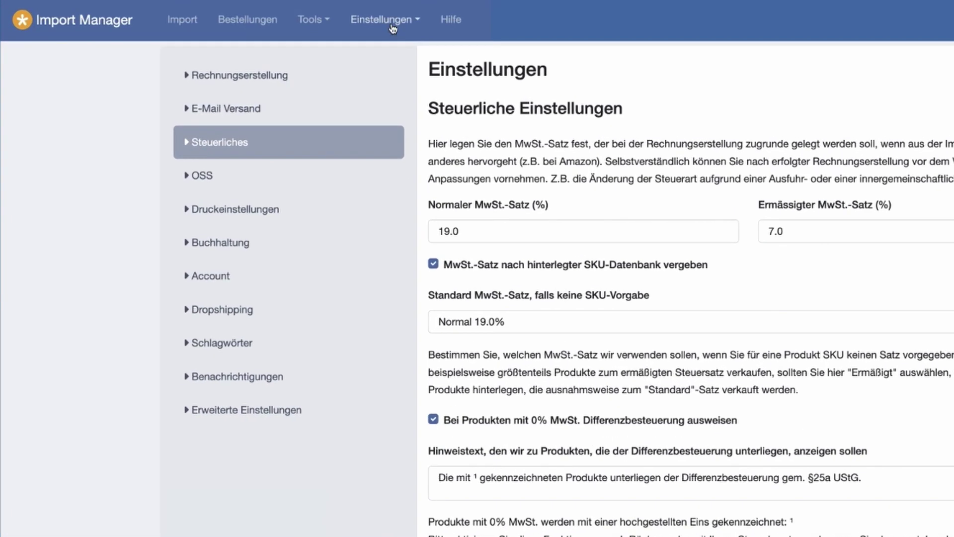
Step: Enable automatic e-mailing of invoices in the general E-Mail Versand settings and review the order e-mail's subject and text
left_click(392, 27)
left_click(410, 57)
left_click(302, 110)
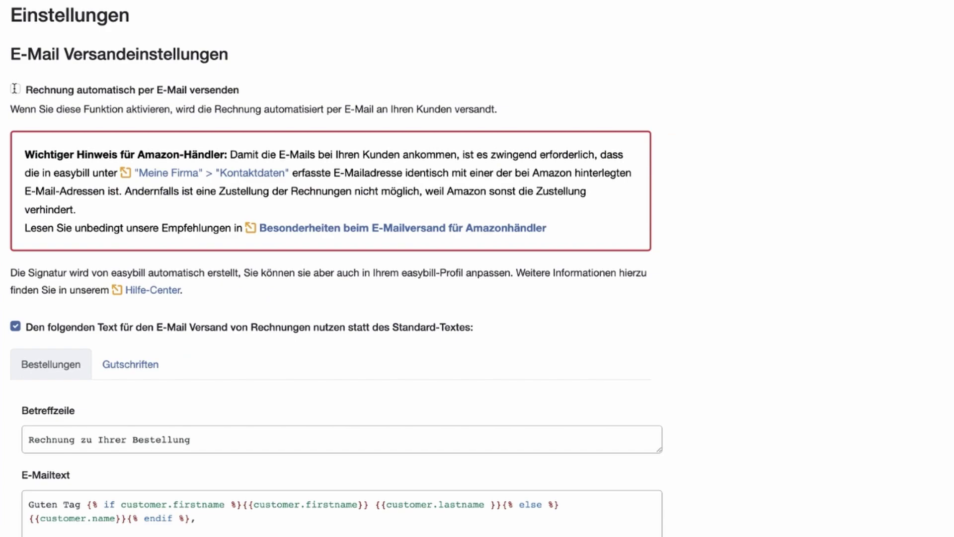
left_click(15, 88)
scroll(211, 392, "down", 4)
scroll(211, 394, "down", 2)
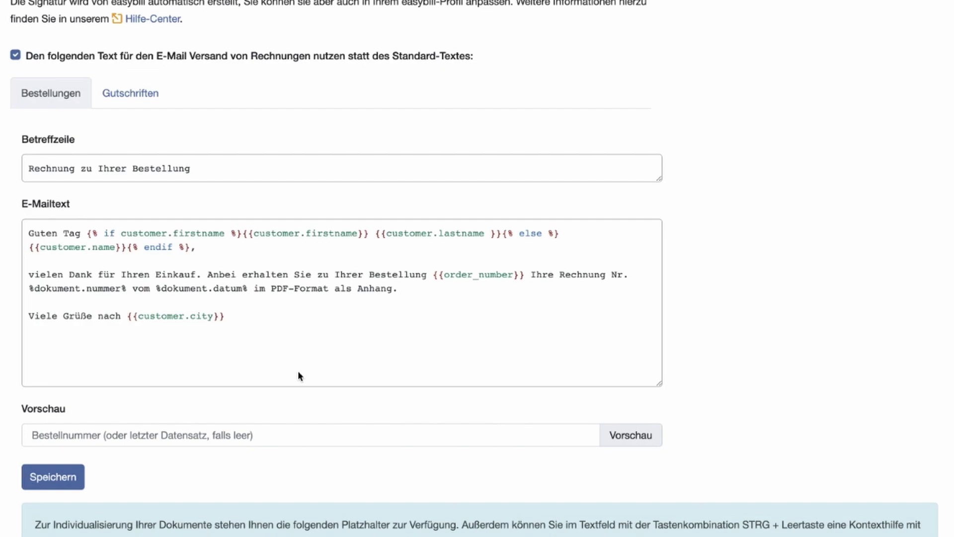
scroll(297, 371, "up", 5)
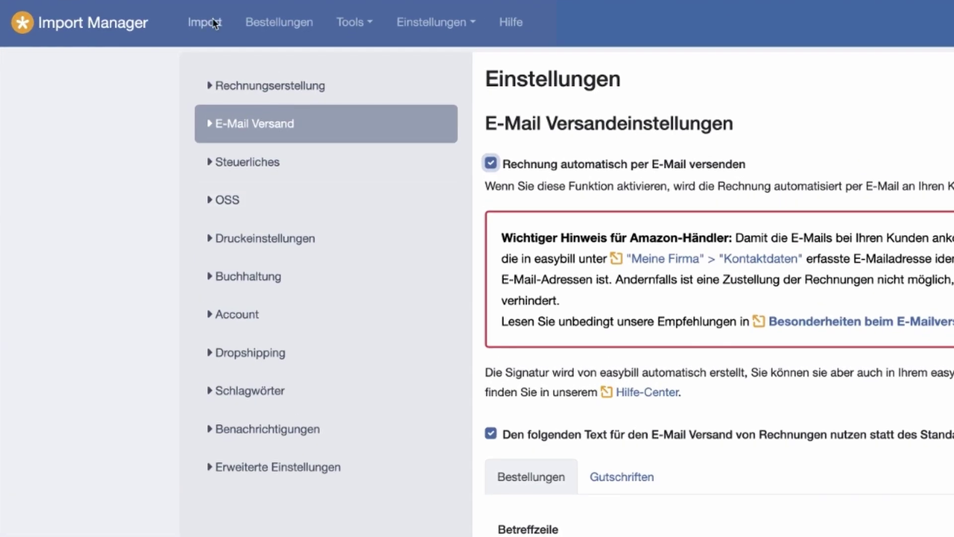
Step: Set up a manual data import with bol.com API as the source and 01.09.2023 00:00 as the start date
left_click(112, 54)
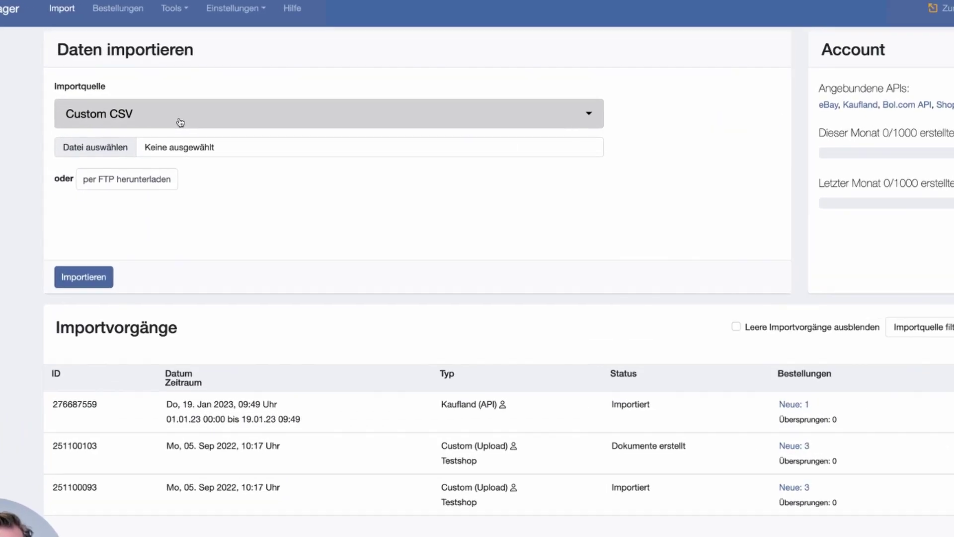
left_click(187, 128)
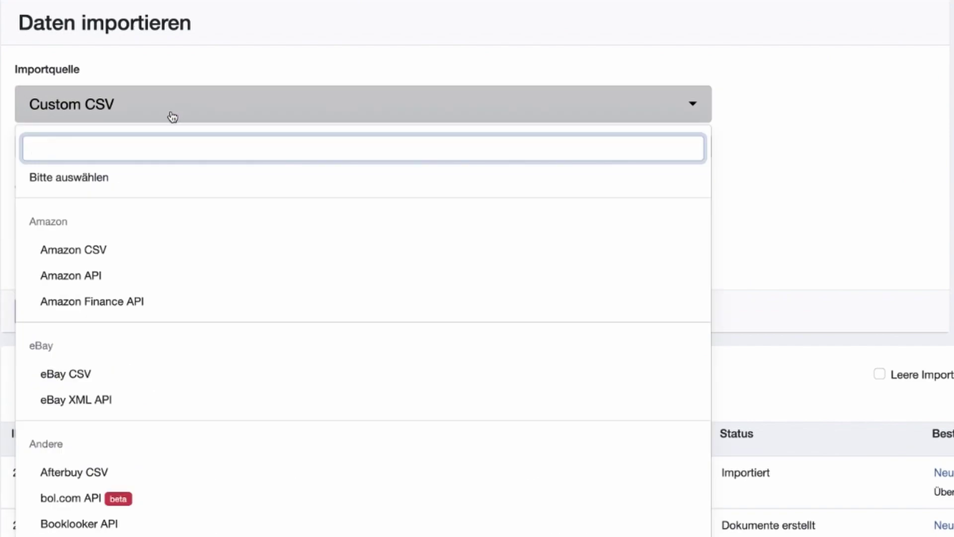
left_click(65, 497)
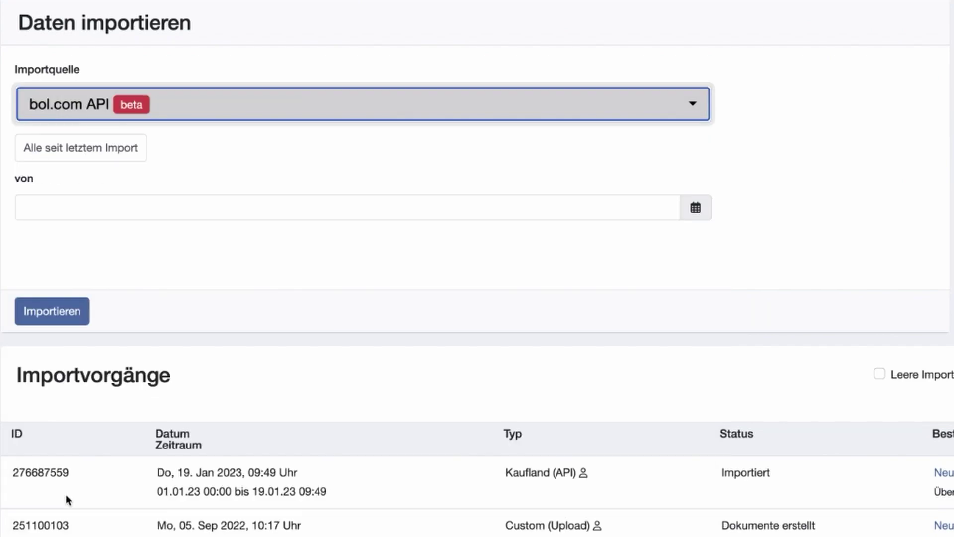
left_click(69, 207)
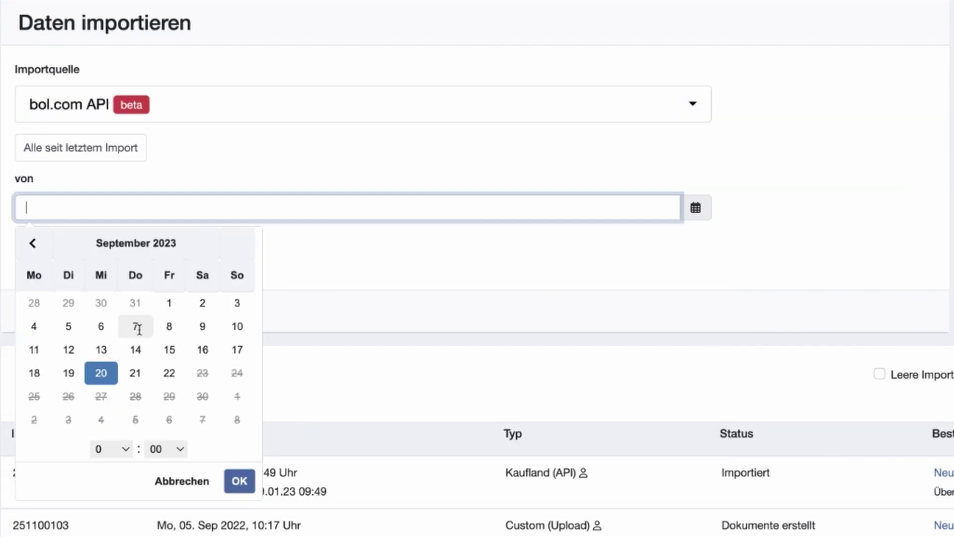
left_click(166, 302)
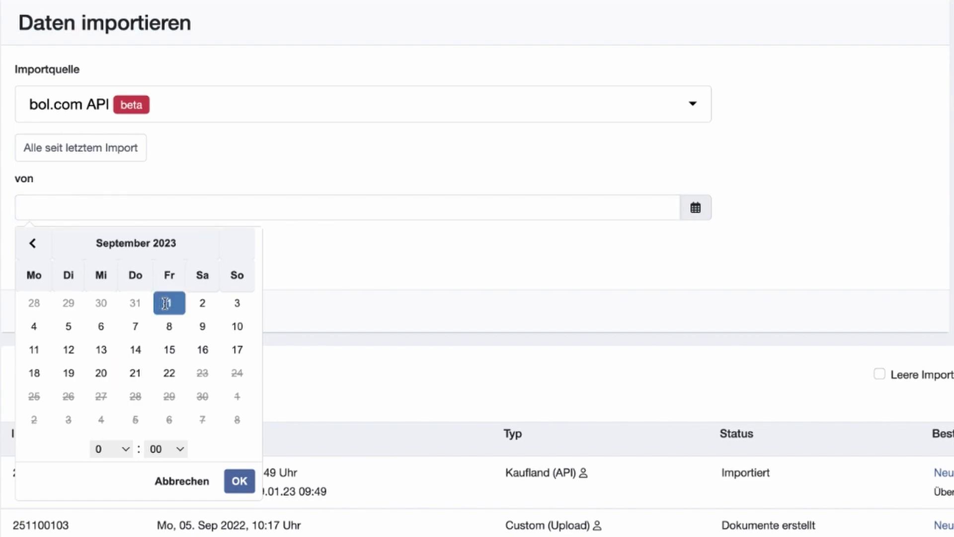
left_click(237, 488)
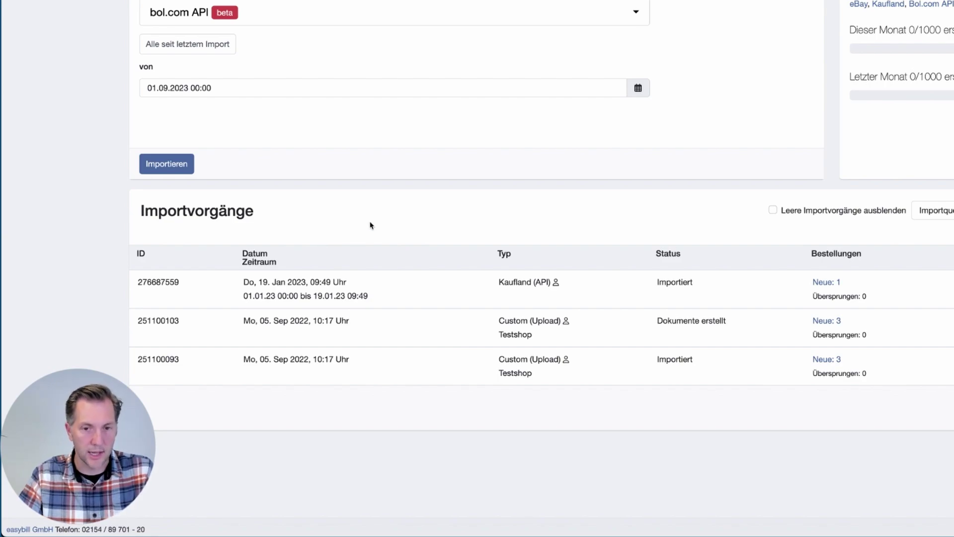
Step: Check the status of the Kaufland (API) import and choose to create invoices for it
double_click(675, 282)
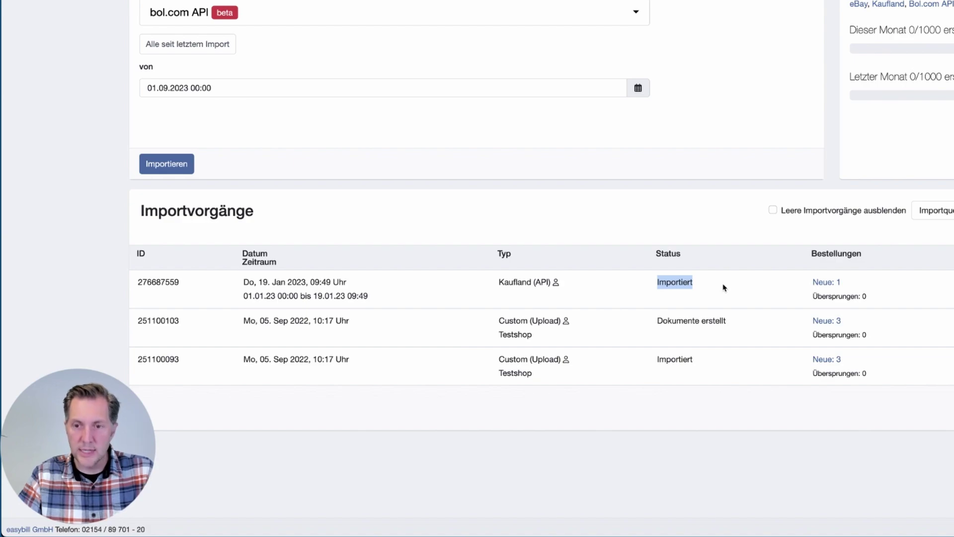
left_click(722, 285)
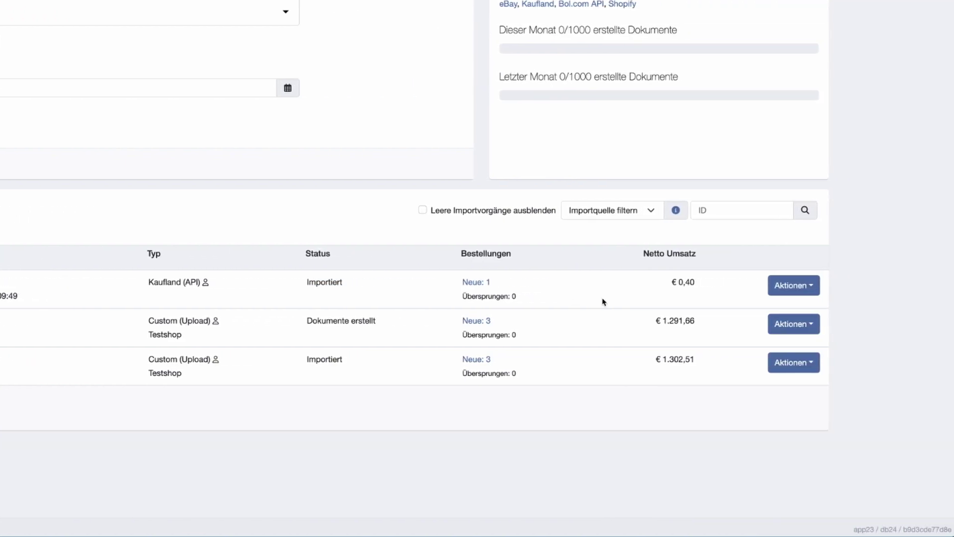
left_click(784, 289)
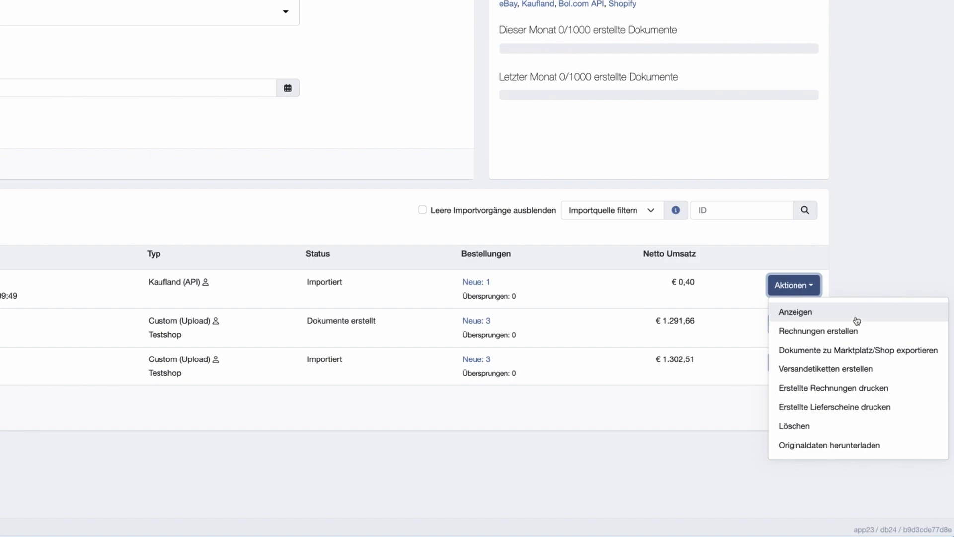
left_click(874, 340)
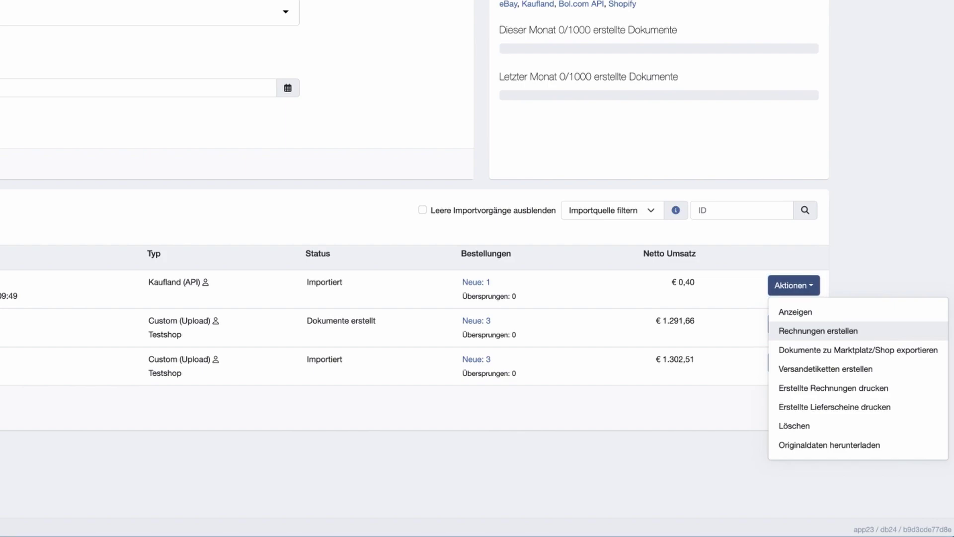